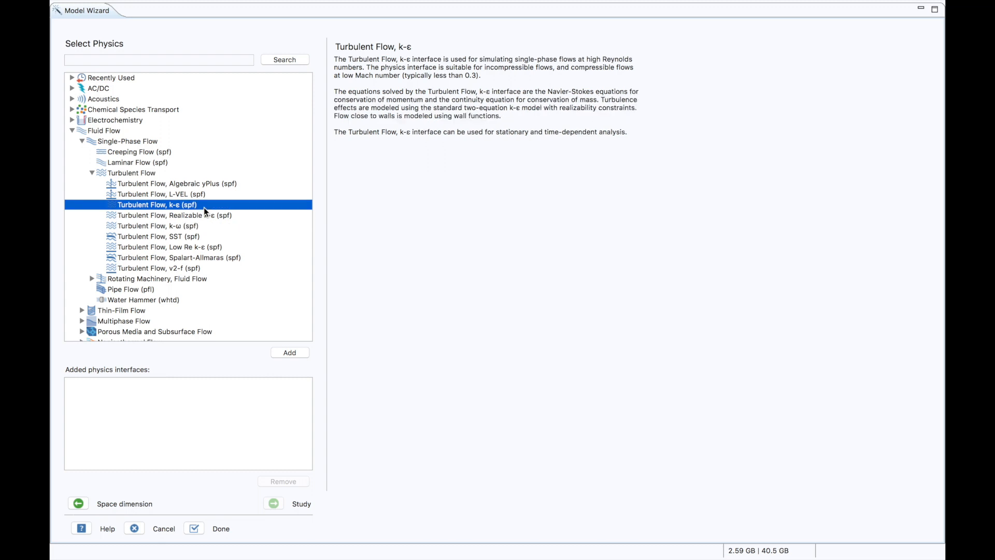
Step: Set up the model with the Turbulent Flow, k-ε interface and a Stationary study
{"action": "left_click", "coordinate": [284, 356]}
{"action": "left_click", "coordinate": [273, 503]}
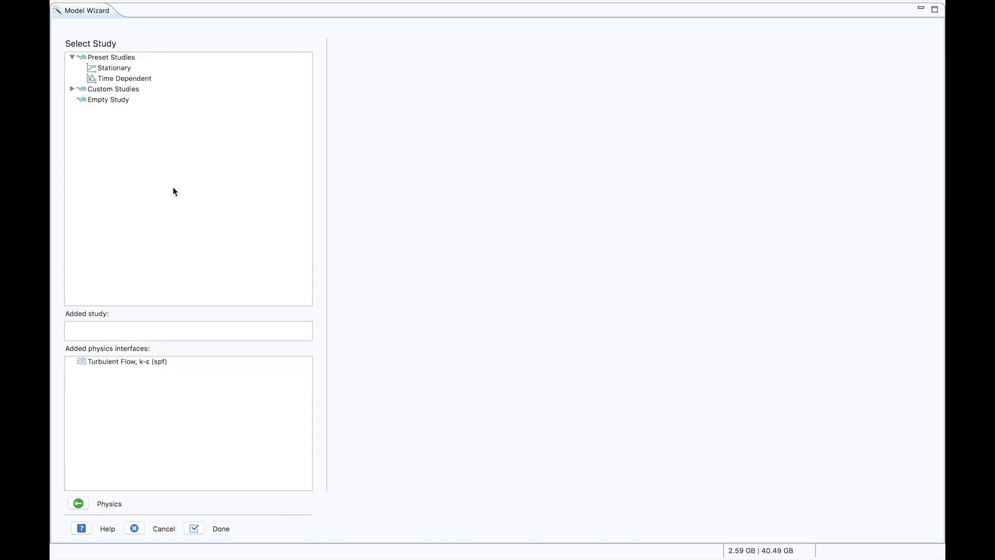
{"action": "left_click", "coordinate": [120, 71]}
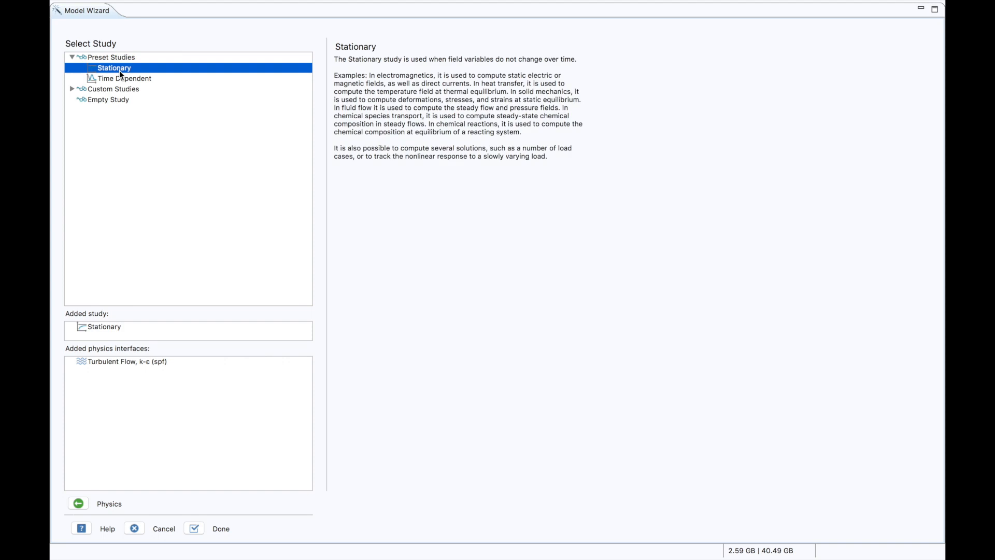
{"action": "left_click", "coordinate": [198, 531]}
{"action": "left_click", "coordinate": [421, 303]}
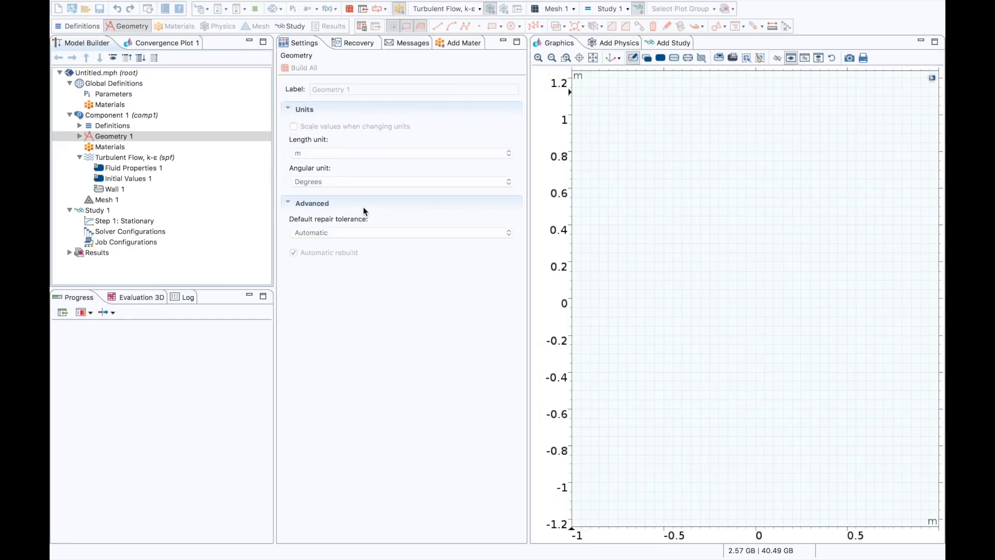
Step: Draw a solid rectangle 0.4 m wide and 0.2 m high with its lower-left corner at the origin
{"action": "left_click_drag", "start_coordinate": [273, 175], "coordinate": [238, 178]}
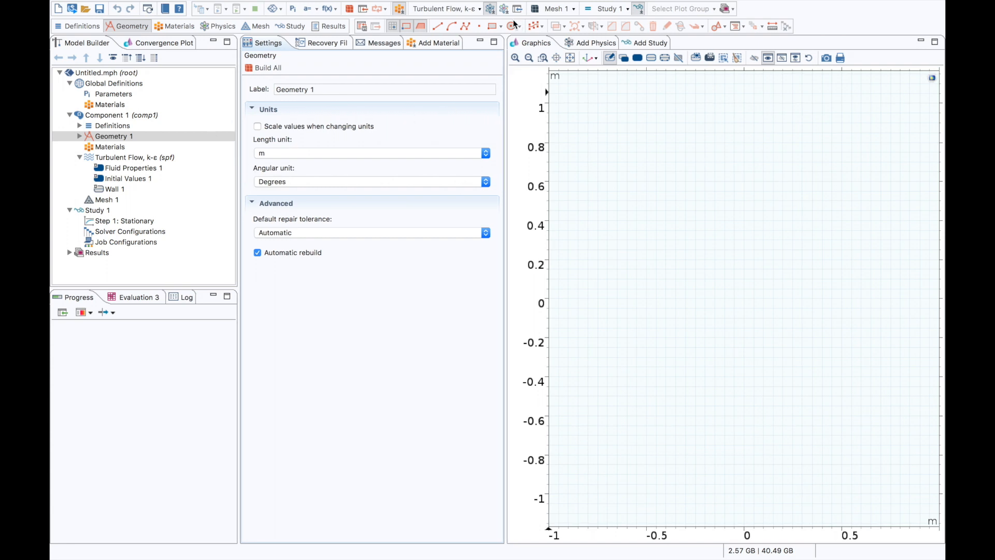
{"action": "left_click_drag", "start_coordinate": [745, 300], "coordinate": [823, 261]}
{"action": "left_click", "coordinate": [570, 57]}
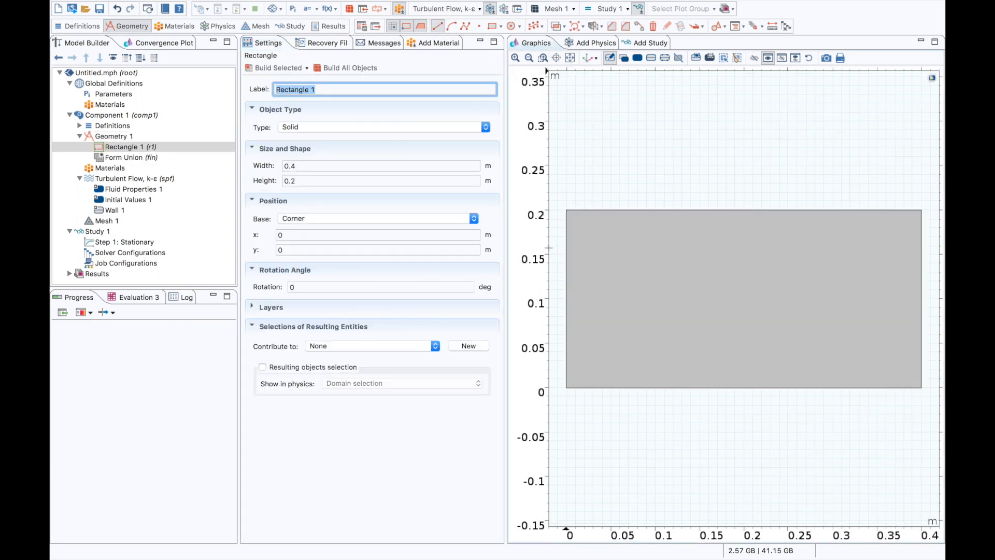
Step: Draw a slanted line inside the rectangle from about (0.03, 0.01) m to about (0.08, 0.19) m
{"action": "left_click", "coordinate": [593, 378]}
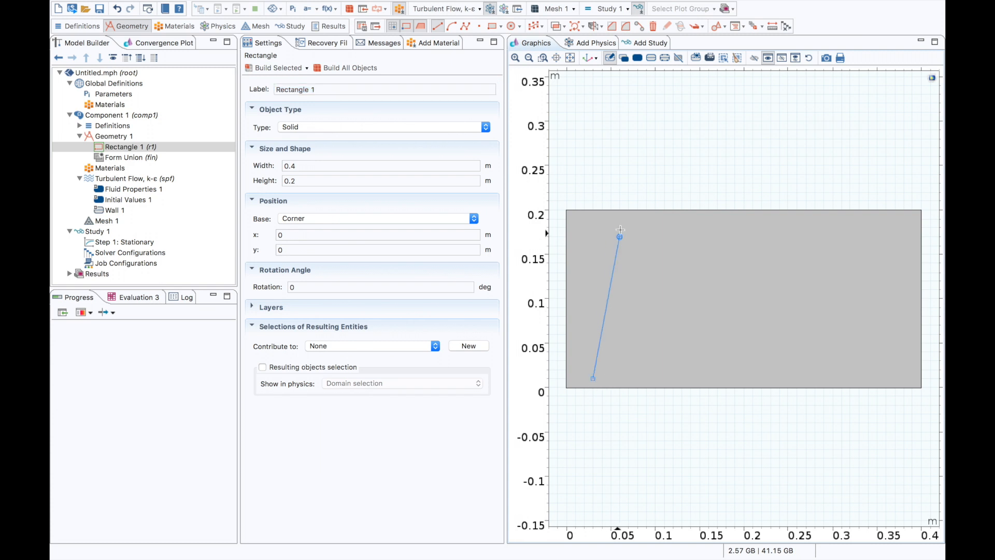
{"action": "left_click", "coordinate": [637, 220]}
{"action": "right_click", "coordinate": [637, 219]}
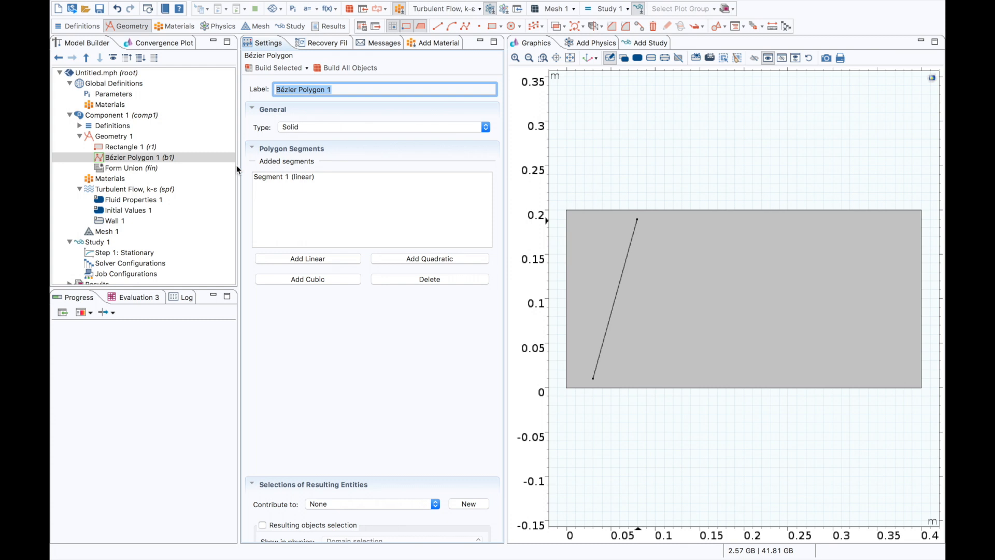
Step: Add the built-in Water, liquid material to the component
{"action": "left_click", "coordinate": [418, 43]}
{"action": "left_click", "coordinate": [273, 466]}
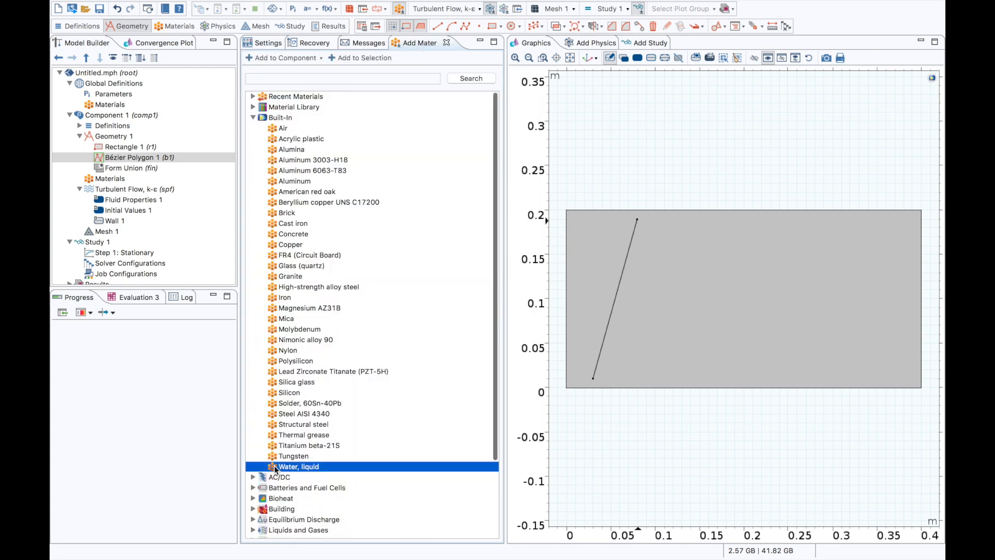
{"action": "left_click", "coordinate": [285, 57]}
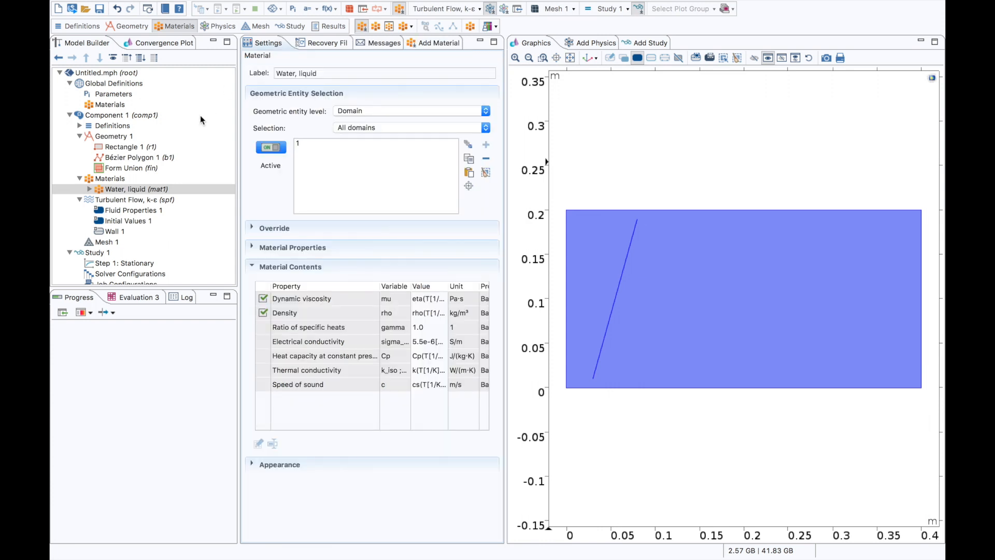
{"action": "left_click", "coordinate": [79, 179]}
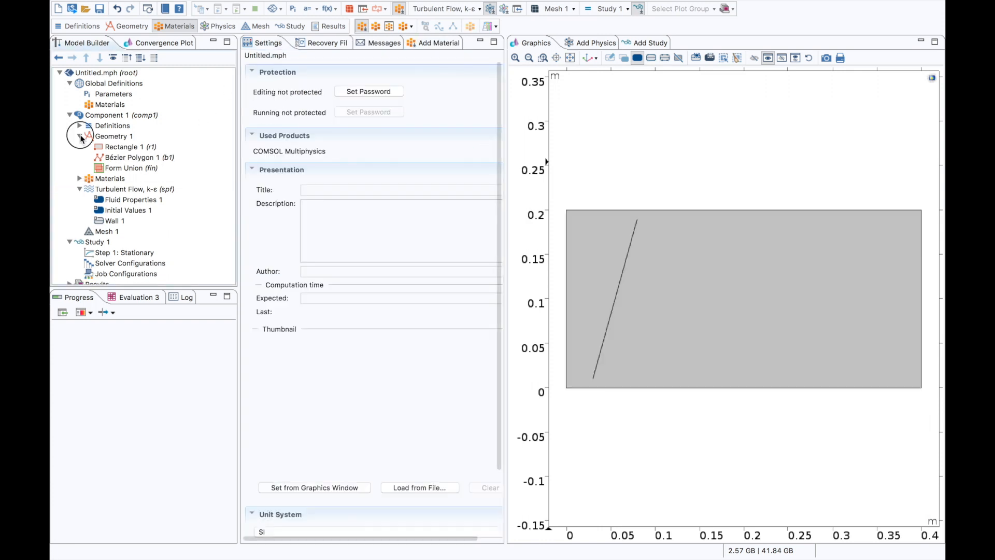
{"action": "left_click", "coordinate": [80, 136]}
Step: Add an inlet on the rectangle's left edge with fully developed flow at an average velocity of 1 m/s
{"action": "left_click", "coordinate": [131, 158]}
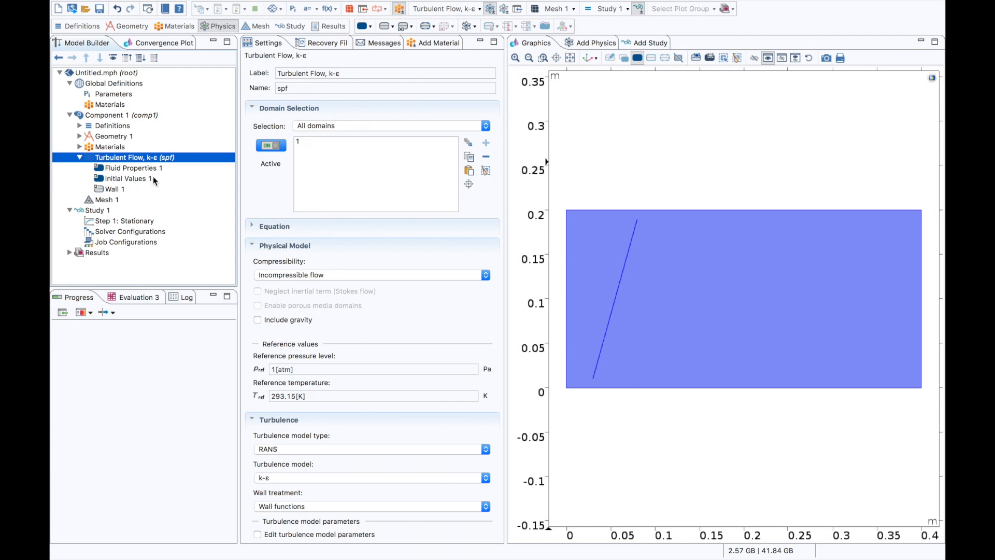
{"action": "right_click", "coordinate": [150, 161]}
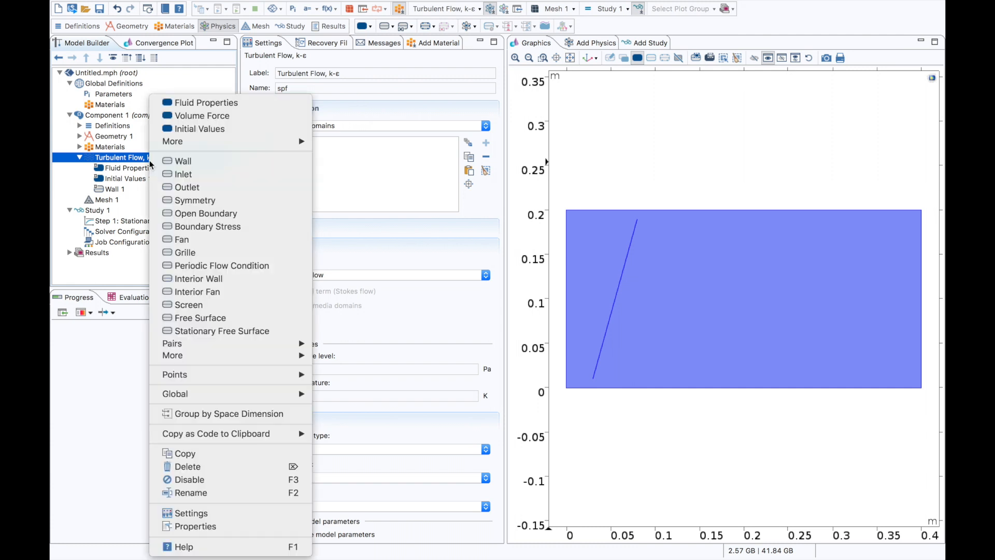
{"action": "left_click", "coordinate": [209, 175]}
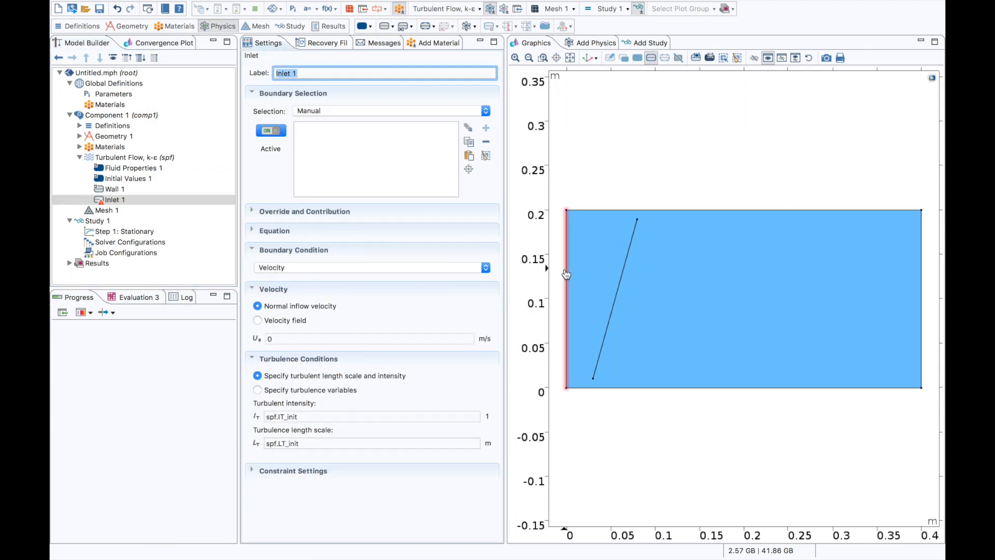
{"action": "left_click", "coordinate": [567, 274]}
{"action": "left_click", "coordinate": [485, 268]}
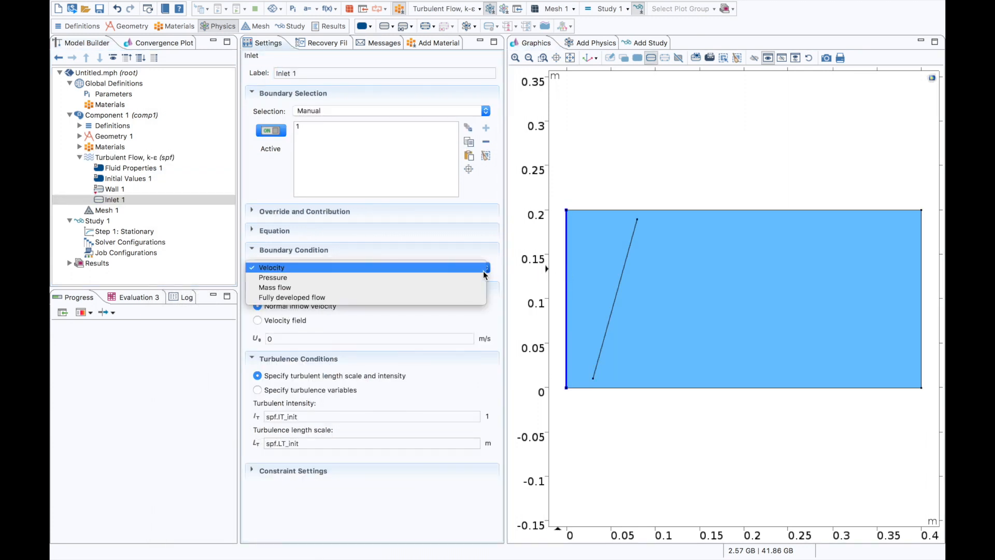
{"action": "left_click", "coordinate": [476, 298]}
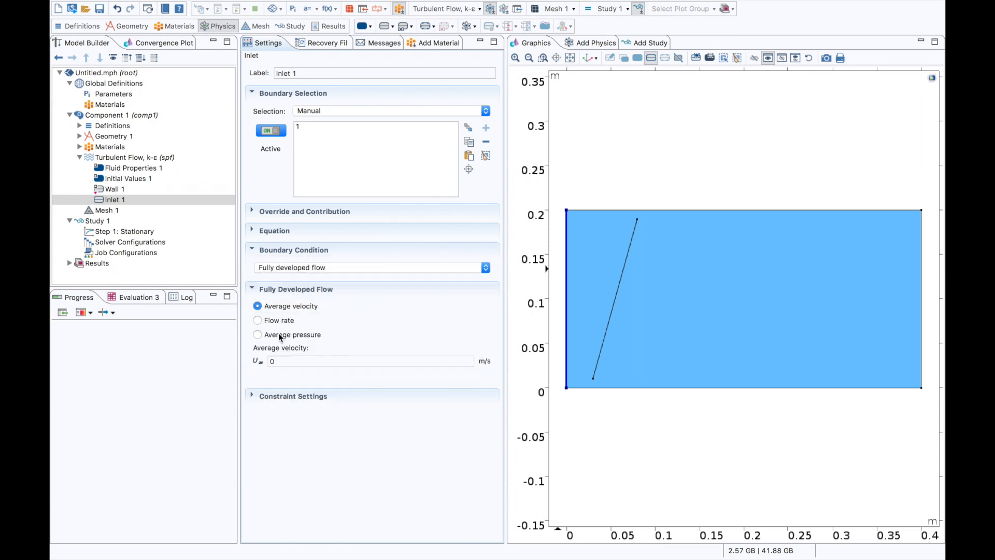
{"action": "double_click", "coordinate": [288, 360]}
{"action": "type", "text": "1"}
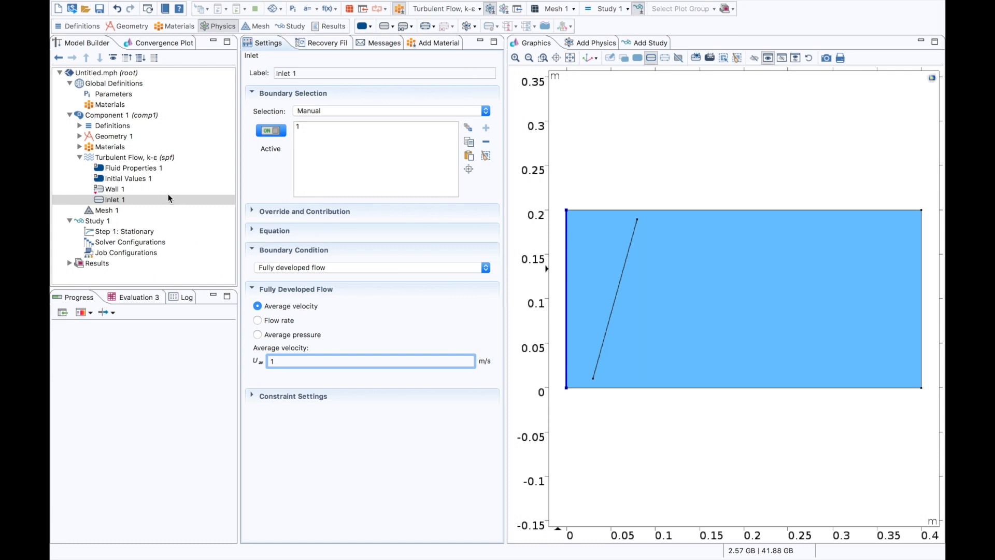
Step: Add an outlet to the turbulent flow physics on the rectangle's right edge
{"action": "right_click", "coordinate": [165, 158]}
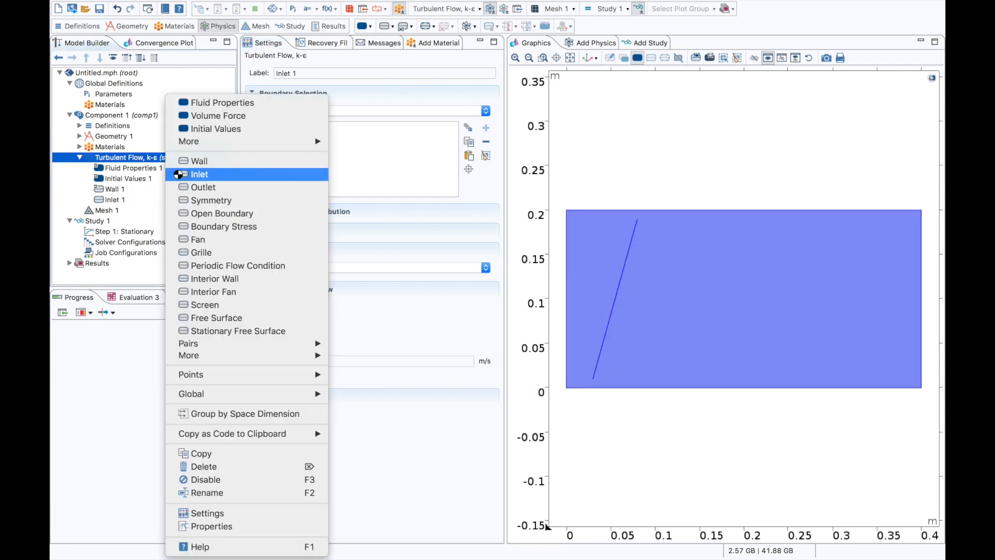
{"action": "left_click", "coordinate": [203, 187]}
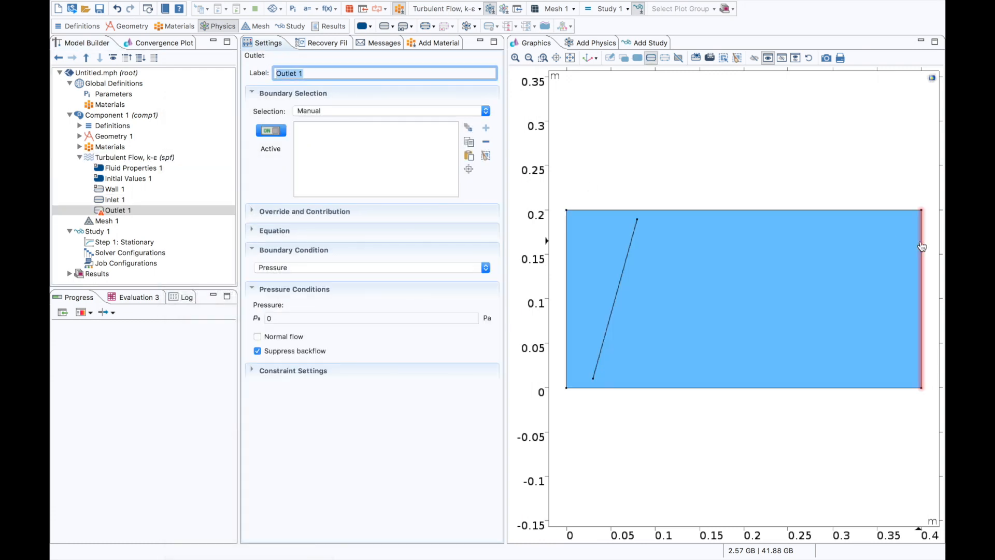
{"action": "left_click", "coordinate": [922, 243]}
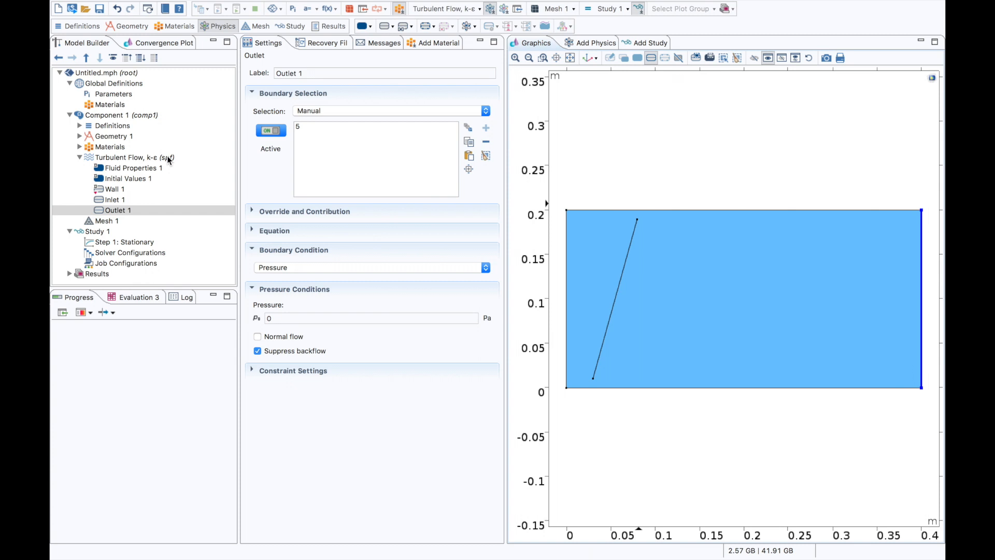
Step: Add an interior wall condition to the turbulent flow physics on the slanted line
{"action": "right_click", "coordinate": [168, 158]}
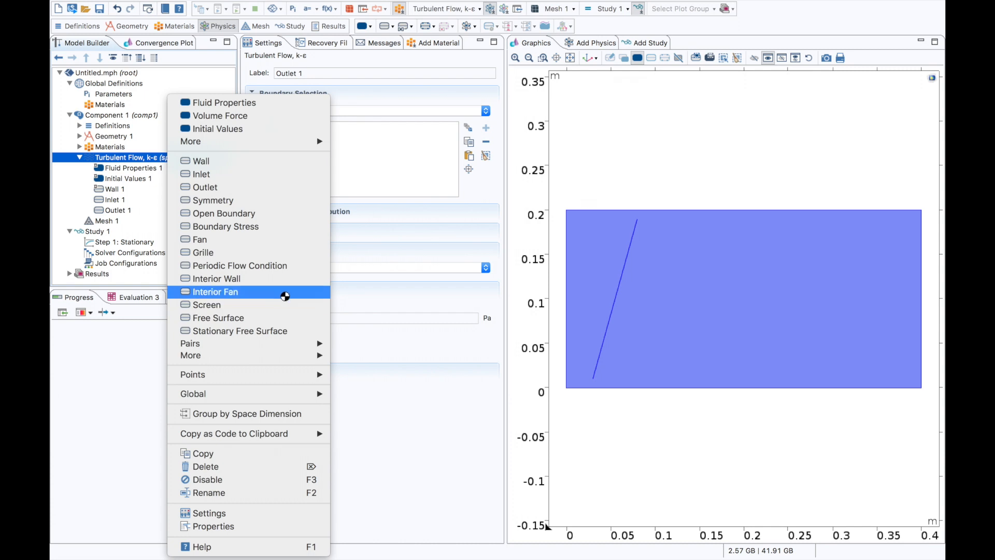
{"action": "left_click", "coordinate": [282, 280]}
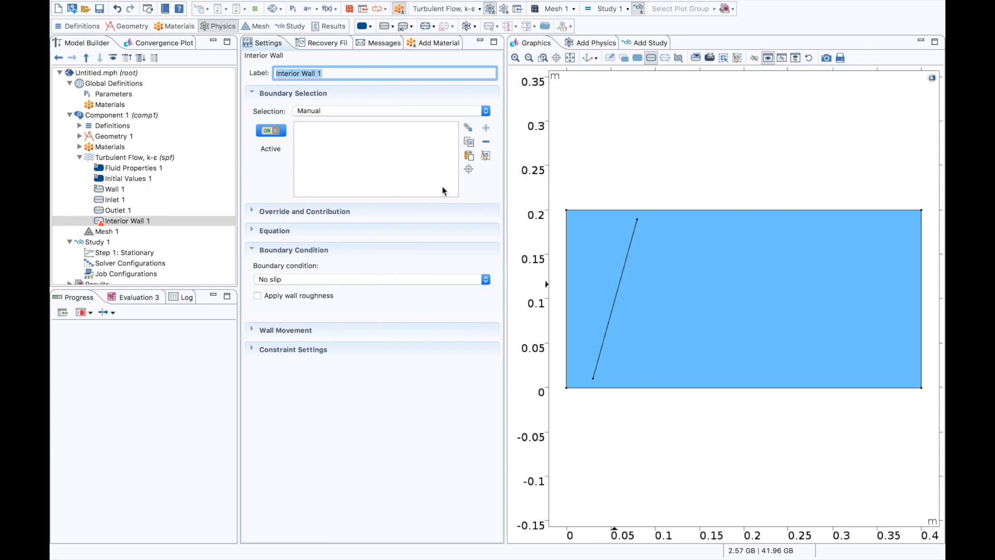
{"action": "left_click", "coordinate": [624, 286]}
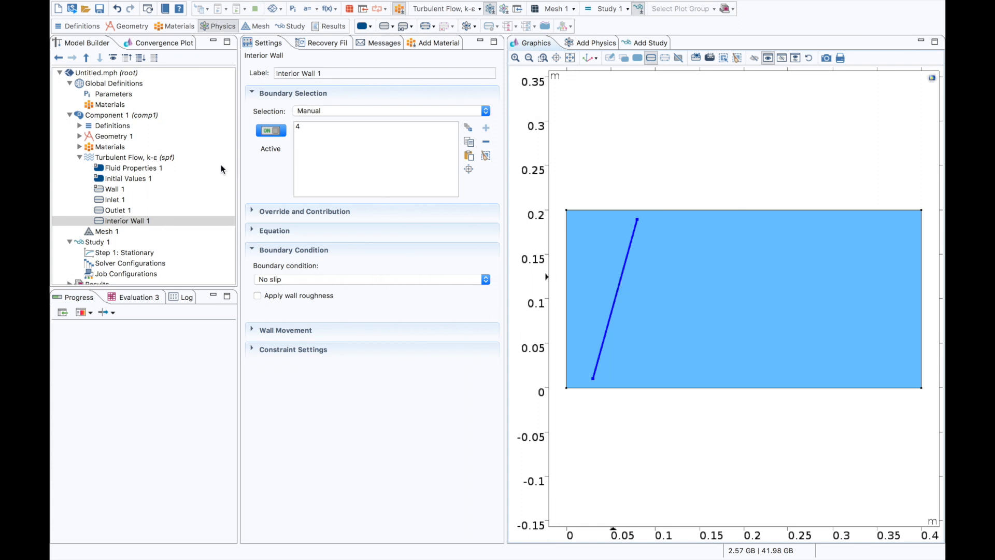
Step: Review the inlet, outlet and interior wall conditions, and compute Study 1
{"action": "left_click", "coordinate": [126, 199]}
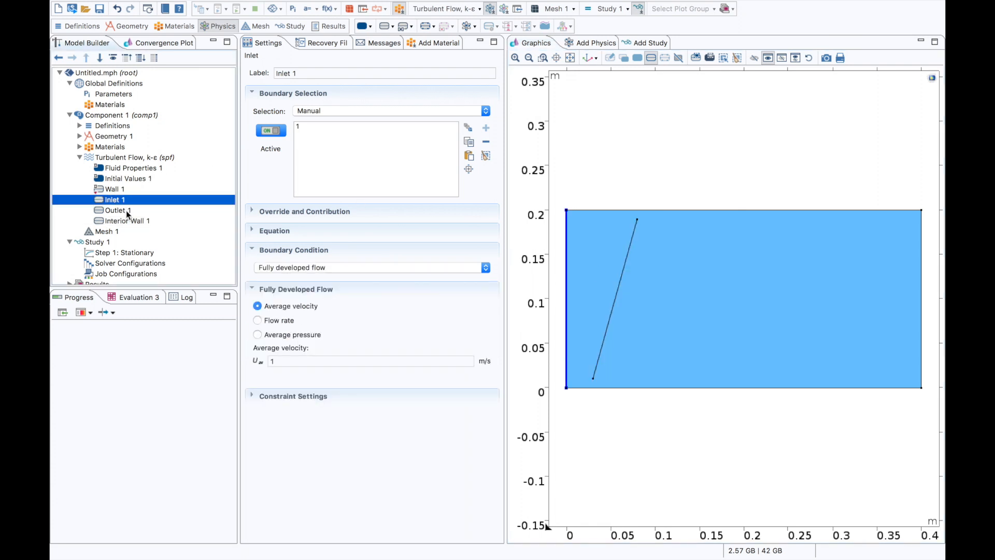
{"action": "left_click", "coordinate": [126, 210]}
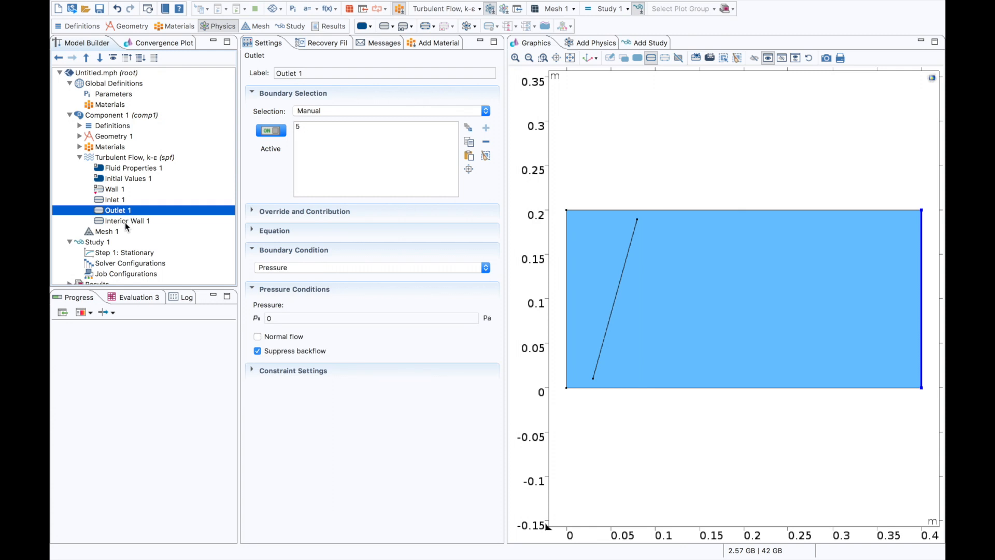
{"action": "left_click", "coordinate": [126, 222]}
{"action": "left_click", "coordinate": [79, 157]}
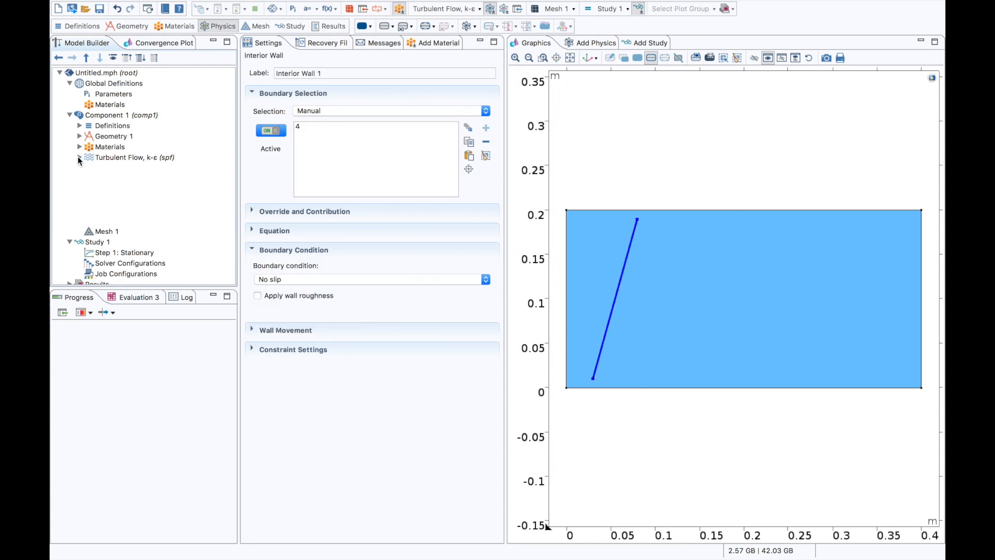
{"action": "left_click", "coordinate": [89, 178]}
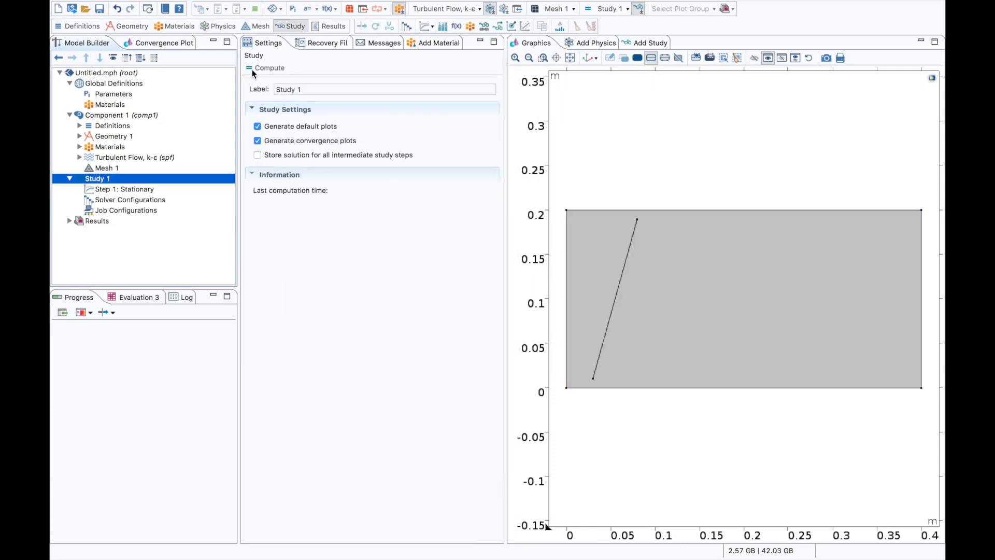
{"action": "left_click", "coordinate": [250, 69]}
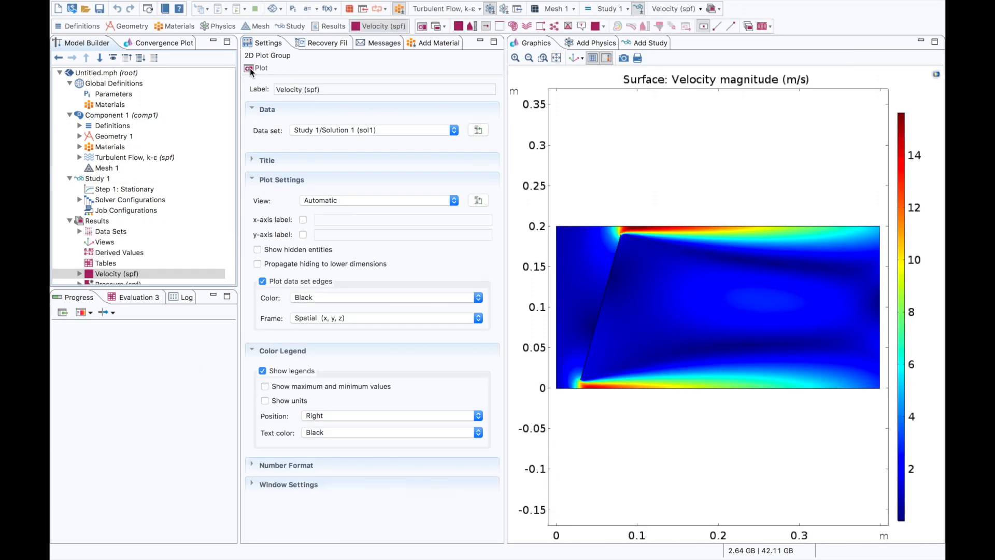
Step: Examine the pressure contour and wall resolution plots, and return to the velocity plot group
{"action": "scroll", "coordinate": [148, 245], "scroll_direction": "down", "scroll_amount": 3}
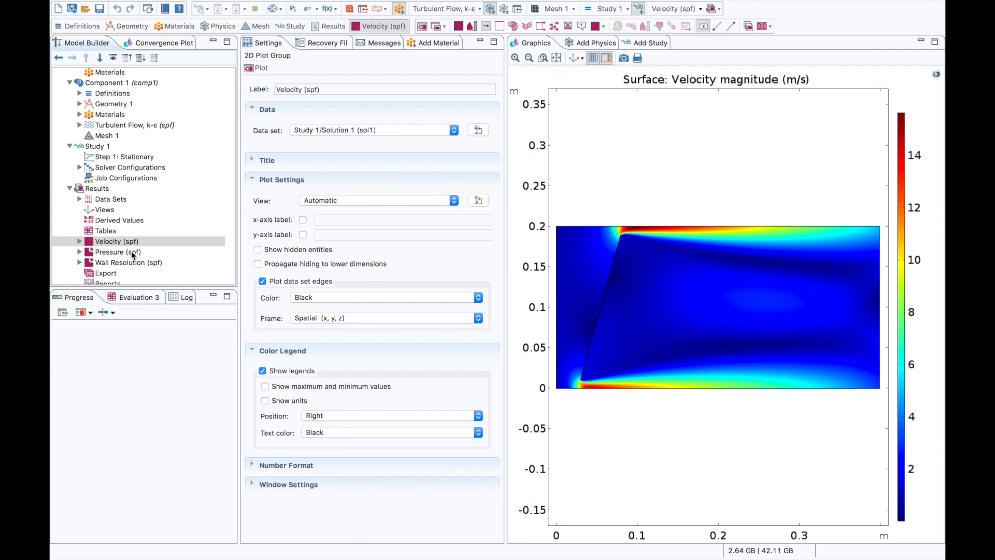
{"action": "left_click", "coordinate": [132, 251]}
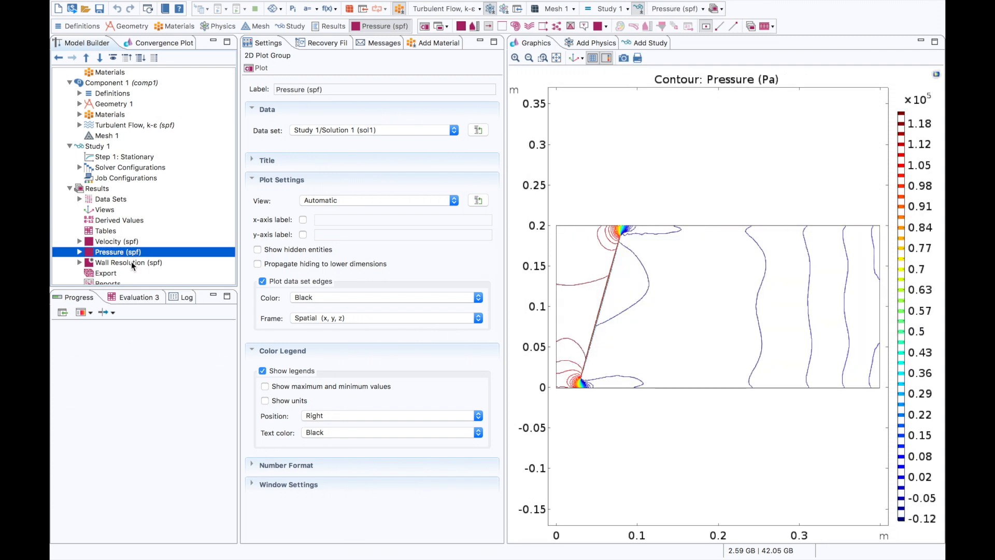
{"action": "left_click", "coordinate": [132, 263]}
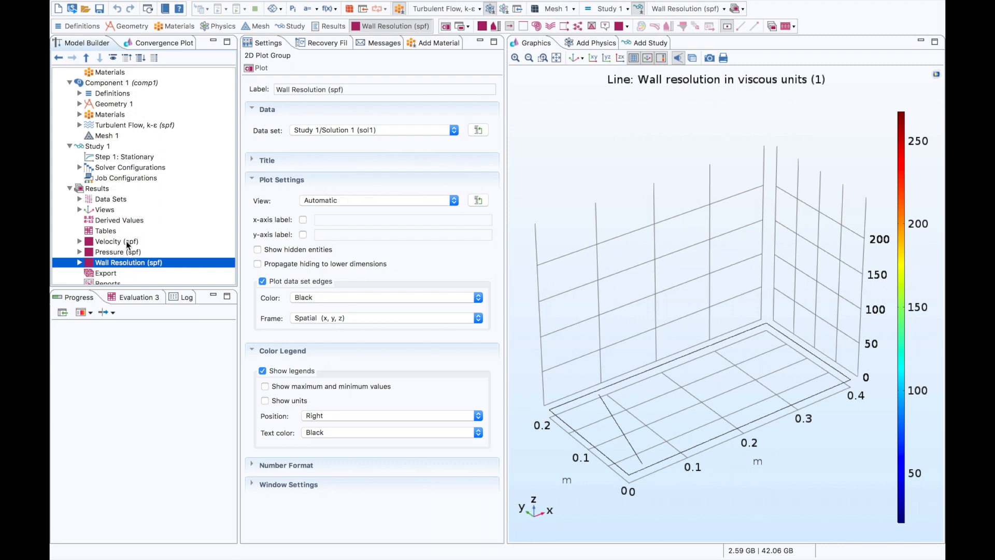
{"action": "left_click", "coordinate": [146, 242]}
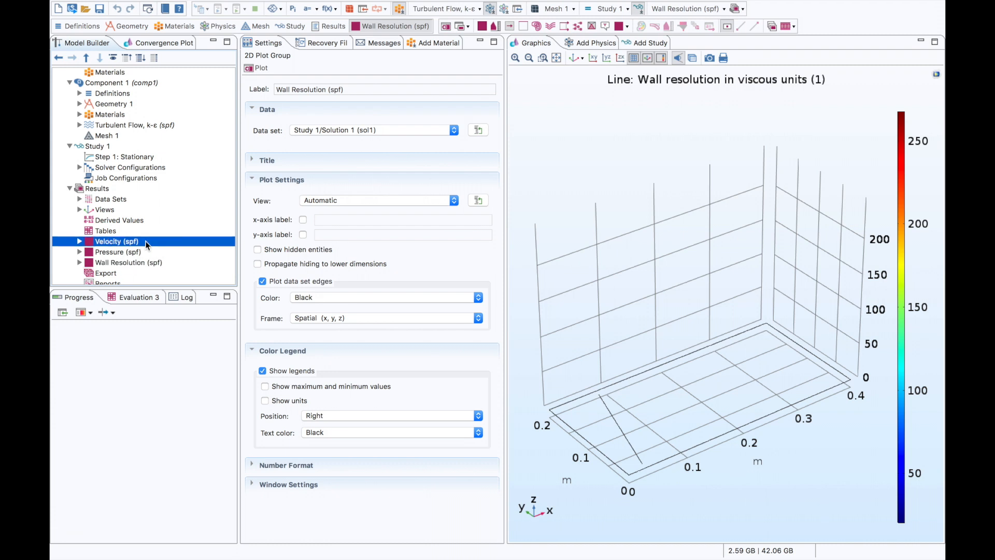
Step: Add a Generate New Turbulence Model Interface feature to the flow physics and choose Turbulent Flow, Realizable k-ε as its model
{"action": "right_click", "coordinate": [144, 126]}
{"action": "mouse_move", "coordinate": [296, 396]}
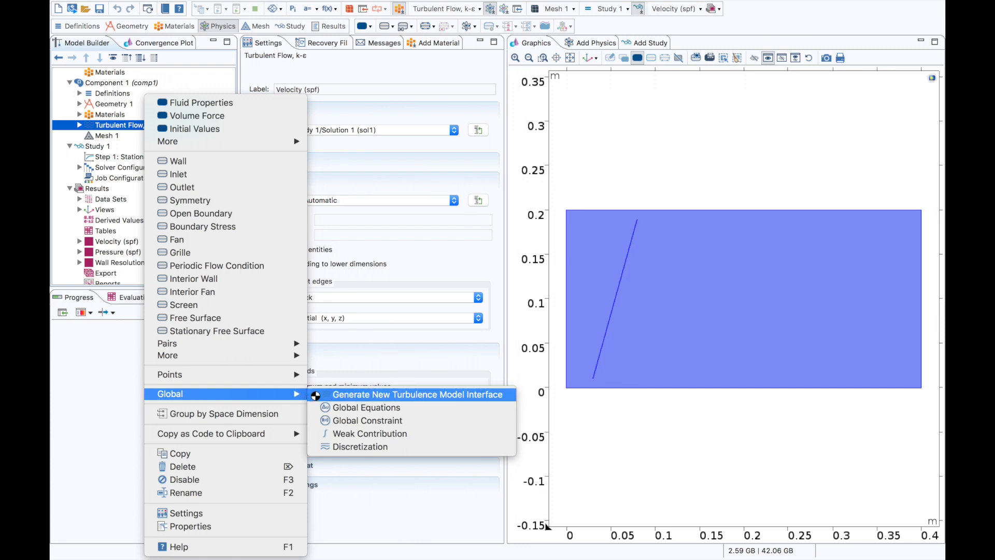
{"action": "left_click", "coordinate": [311, 394]}
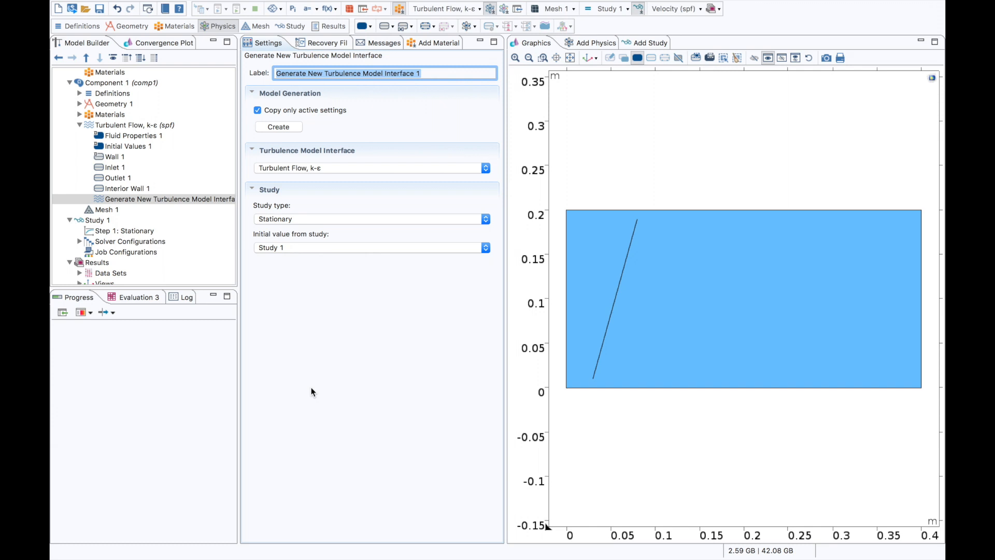
{"action": "left_click", "coordinate": [347, 170]}
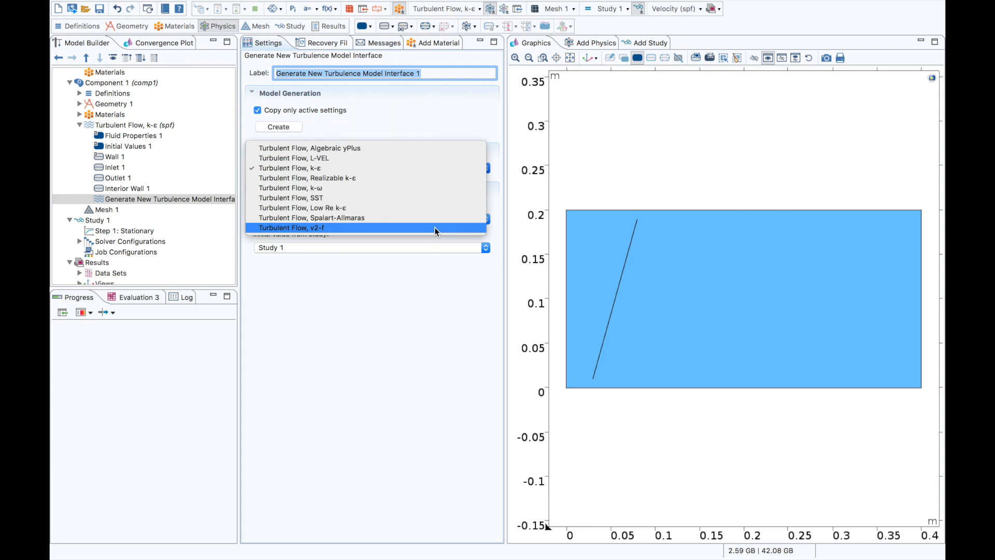
{"action": "left_click", "coordinate": [409, 177]}
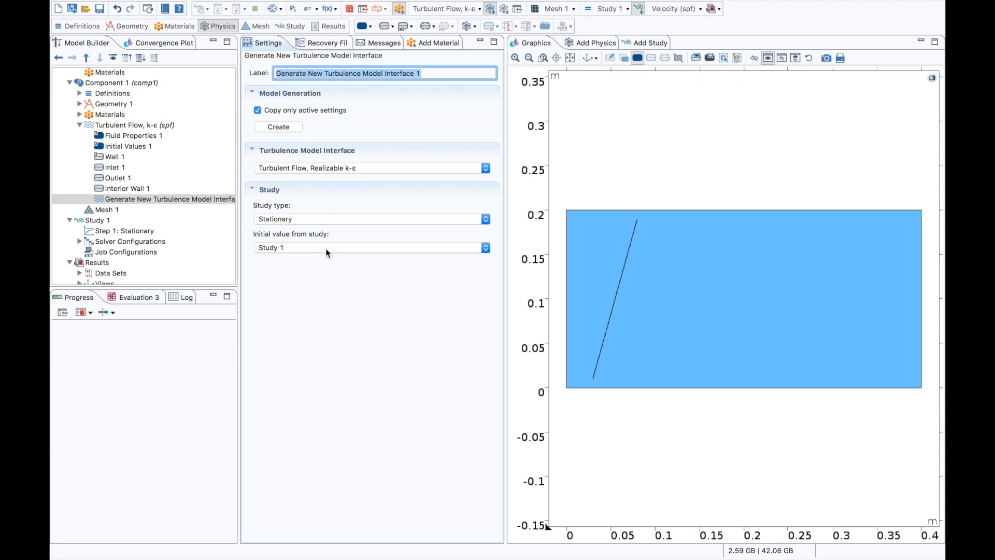
Step: Create the Realizable k-ε interface from the Generate New Turbulence Model Interface feature and open the new interface's settings
{"action": "left_click", "coordinate": [296, 129]}
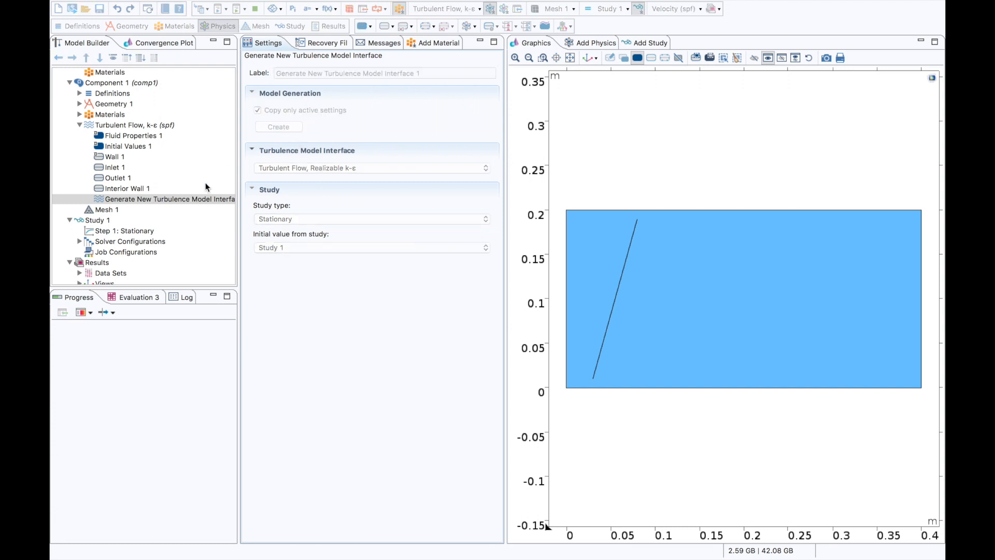
{"action": "scroll", "coordinate": [205, 182], "scroll_direction": "down", "scroll_amount": 3}
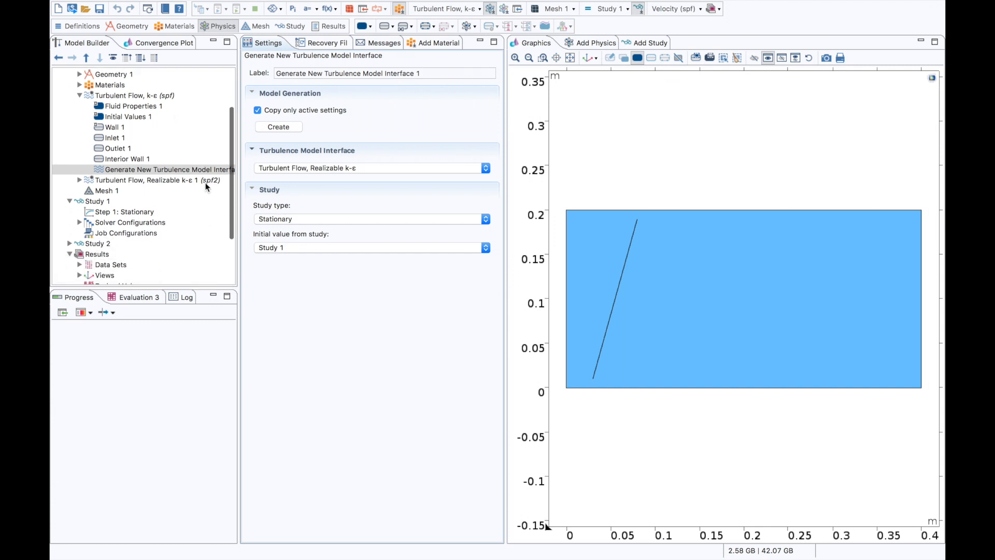
{"action": "left_click", "coordinate": [210, 181]}
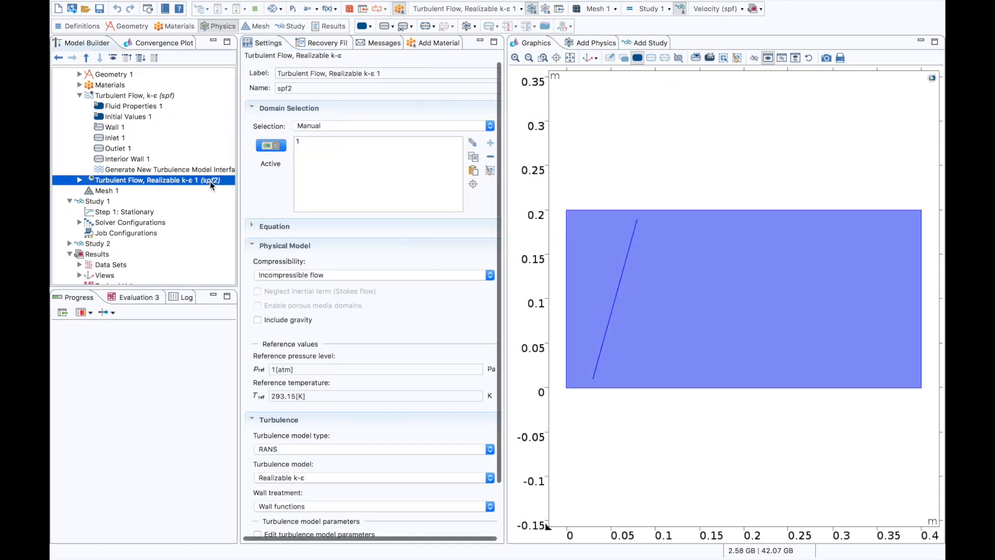
Step: Compute Study 2 for the generated Realizable k-ε interface
{"action": "scroll", "coordinate": [210, 181], "scroll_direction": "down", "scroll_amount": 3}
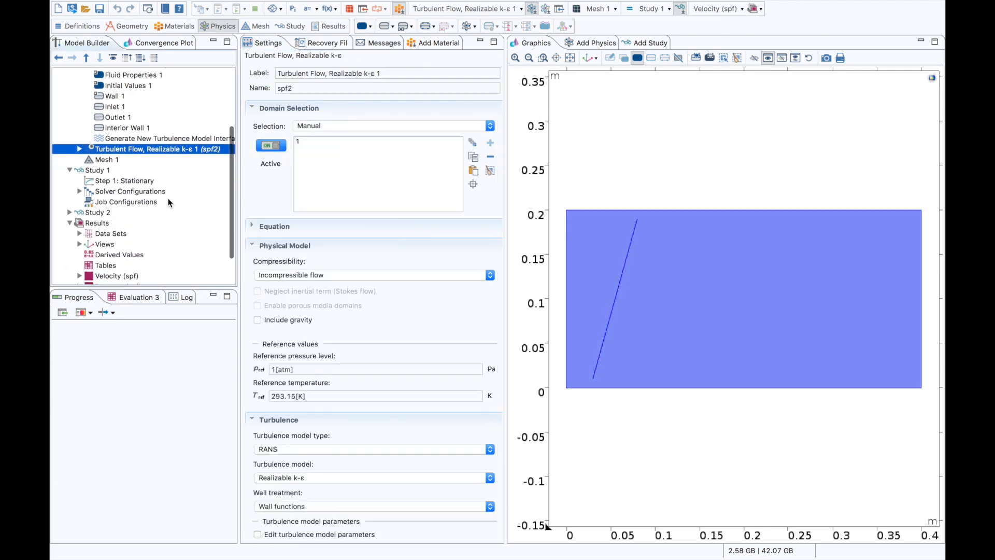
{"action": "left_click", "coordinate": [160, 212]}
{"action": "left_click", "coordinate": [250, 69]}
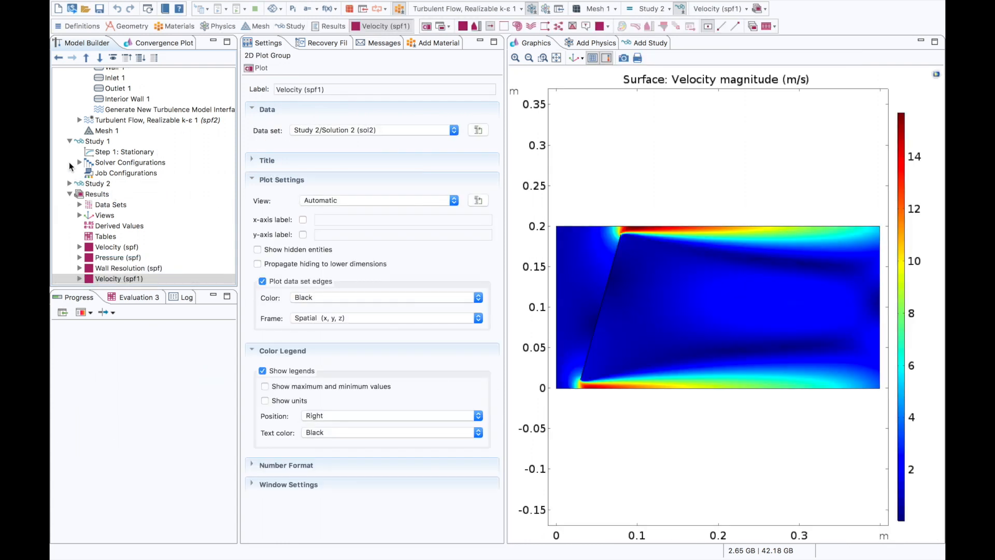
{"action": "left_click", "coordinate": [382, 42]}
{"action": "left_click", "coordinate": [265, 42]}
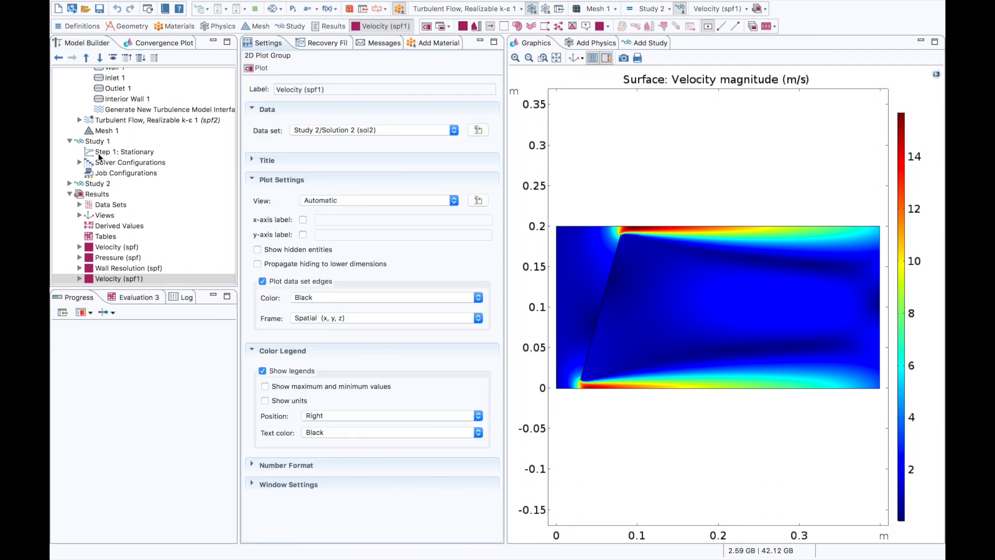
Step: Compare the solved physics and the Values of Dependent Variables settings in the stationary steps of Study 1 and Study 2
{"action": "left_click", "coordinate": [119, 152]}
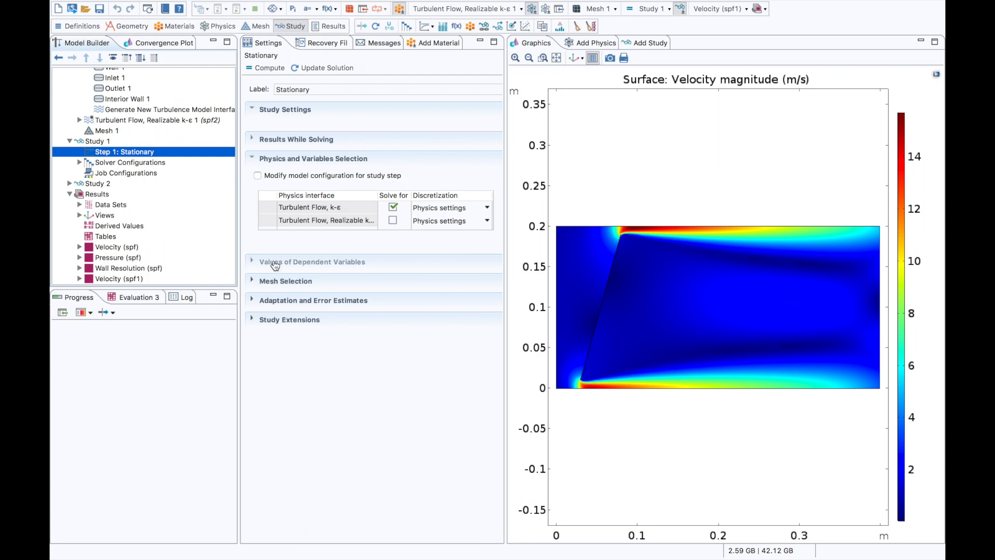
{"action": "left_click", "coordinate": [275, 263]}
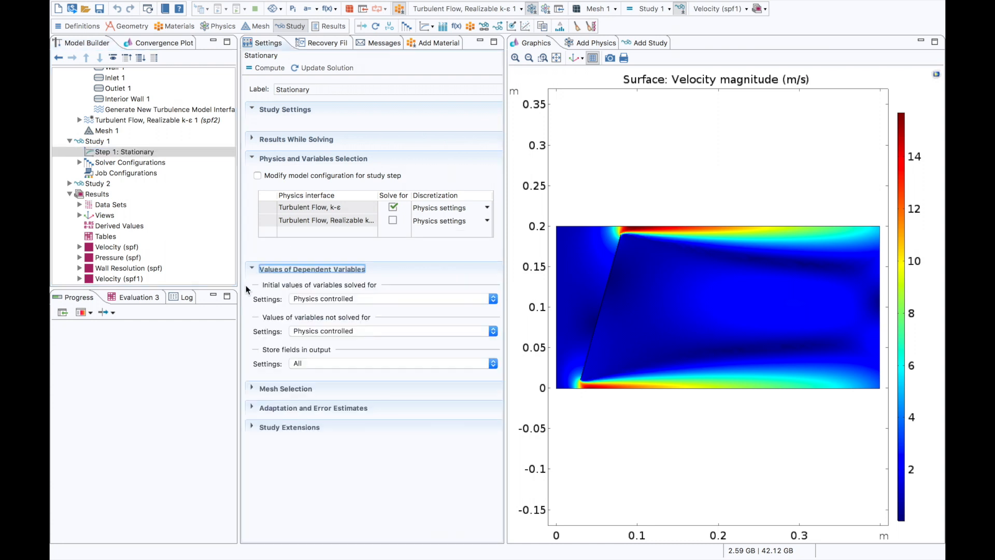
{"action": "left_click", "coordinate": [69, 183]}
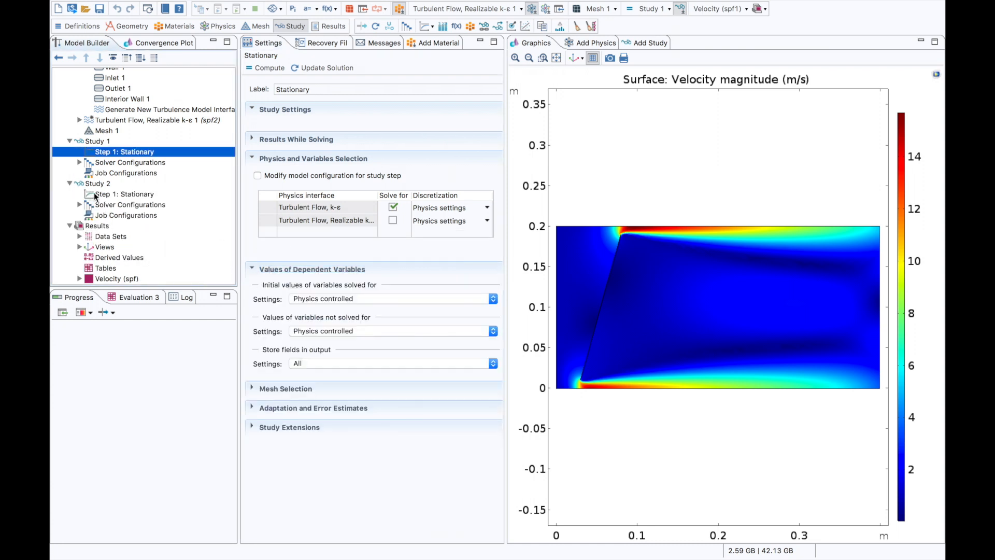
{"action": "left_click", "coordinate": [95, 193]}
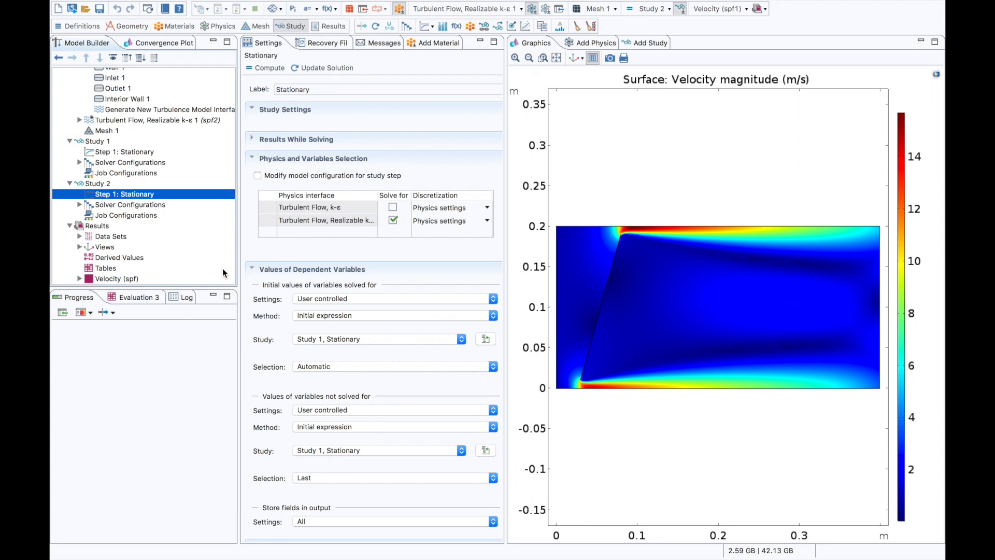
Step: Examine the Study 2 pressure contours, compare the velocity plots of both studies, and return to the Generate New Turbulence Model Interface feature
{"action": "scroll", "coordinate": [222, 263], "scroll_direction": "down", "scroll_amount": 5}
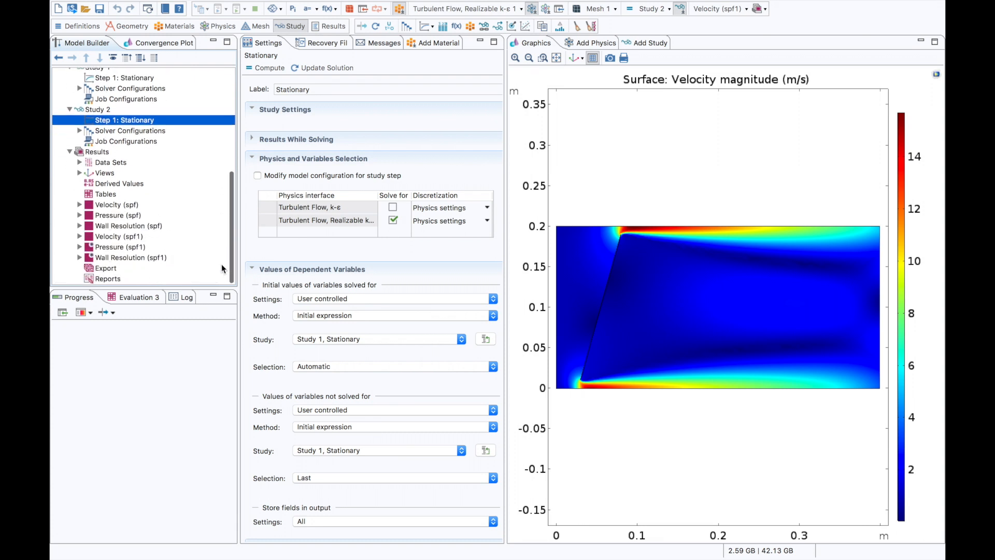
{"action": "left_click", "coordinate": [169, 236]}
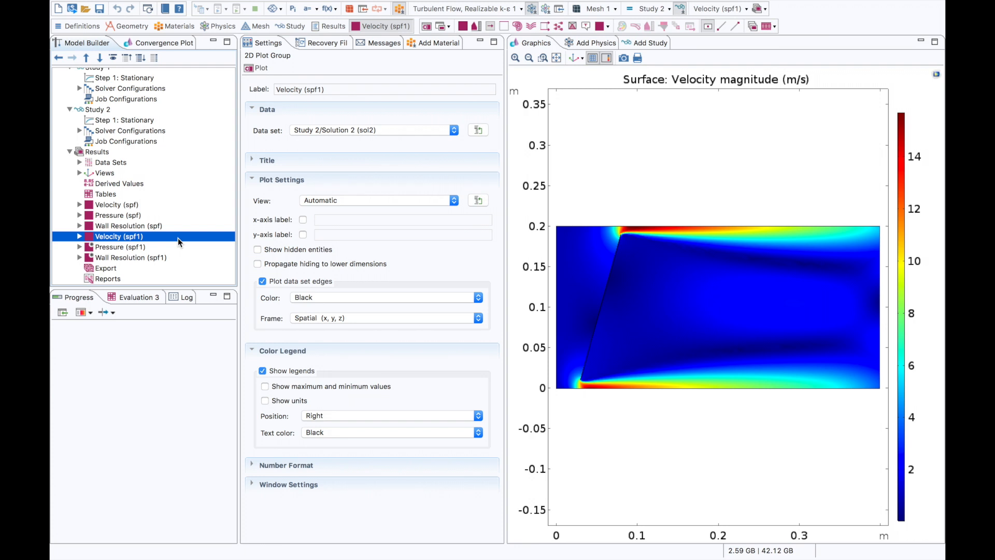
{"action": "left_click", "coordinate": [163, 248]}
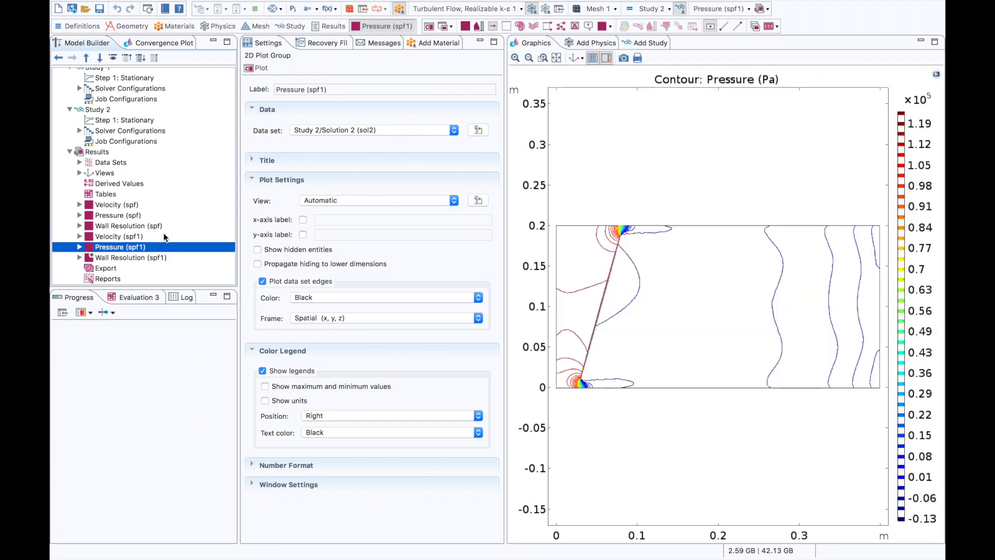
{"action": "left_click", "coordinate": [150, 238]}
{"action": "left_click", "coordinate": [152, 205]}
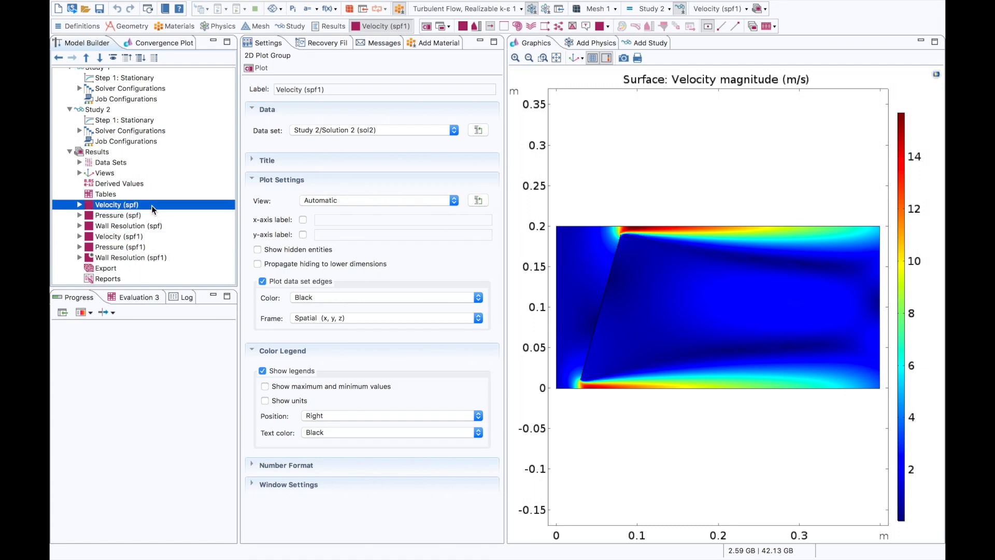
{"action": "left_click", "coordinate": [147, 237]}
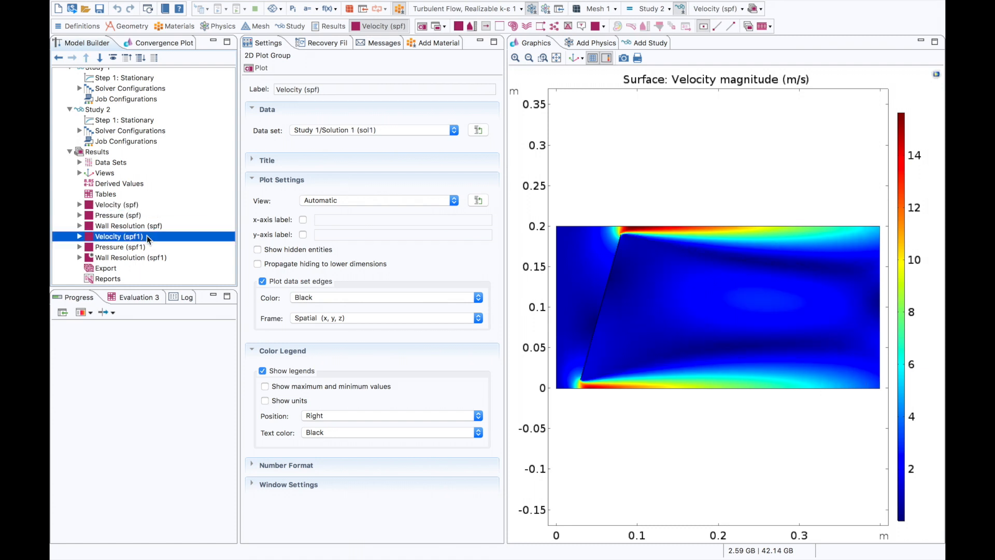
{"action": "left_click", "coordinate": [144, 204]}
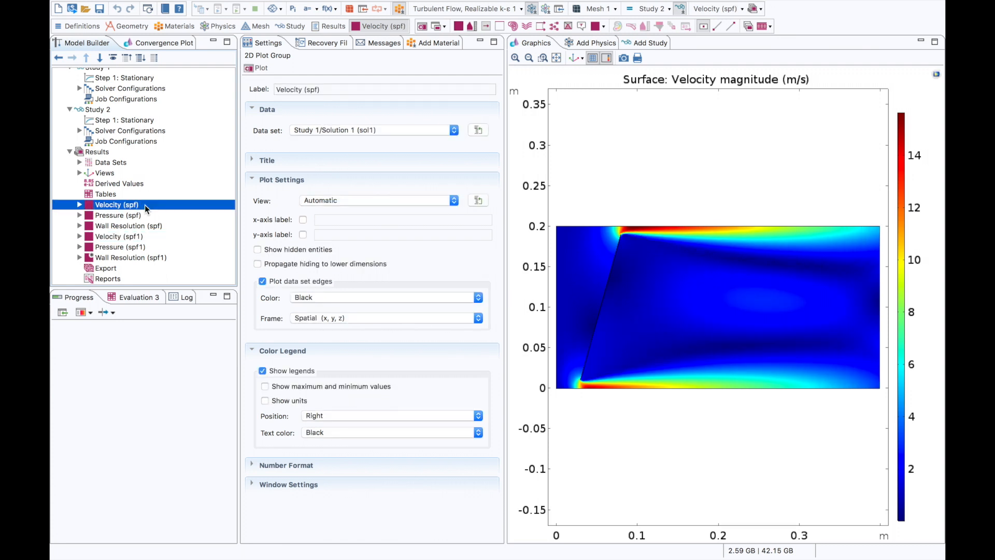
{"action": "left_click", "coordinate": [147, 235]}
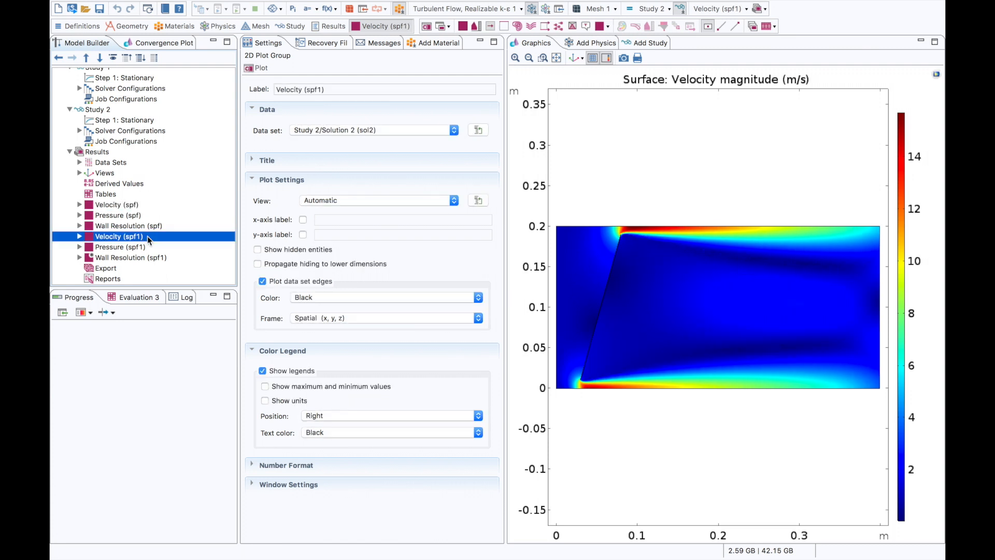
{"action": "left_click", "coordinate": [148, 205]}
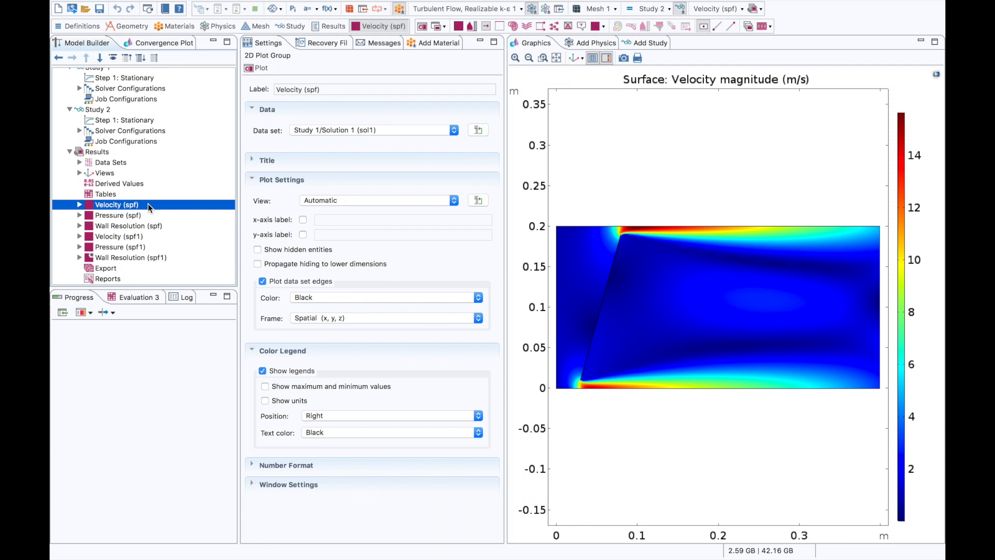
{"action": "scroll", "coordinate": [152, 188], "scroll_direction": "up", "scroll_amount": 5}
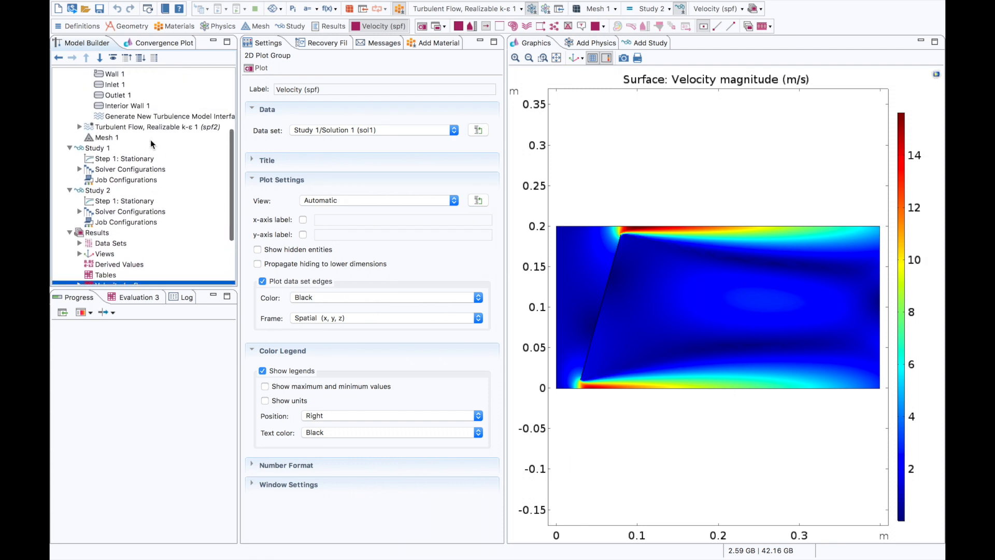
{"action": "left_click", "coordinate": [149, 117]}
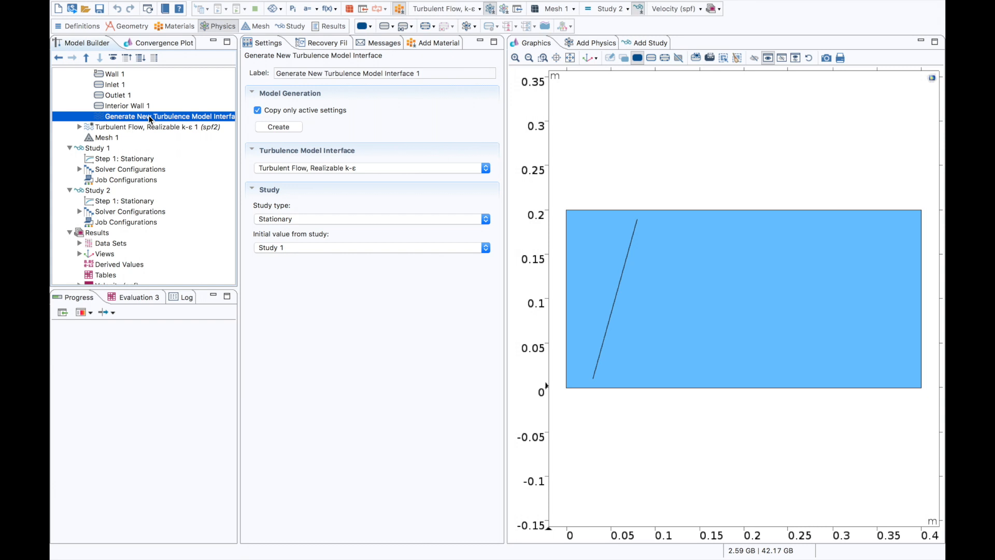
Step: Switch to the Keynote presentation and start the slideshow from the "Fully developed flow inlet condition" slide
{"action": "key", "text": "super+Tab"}
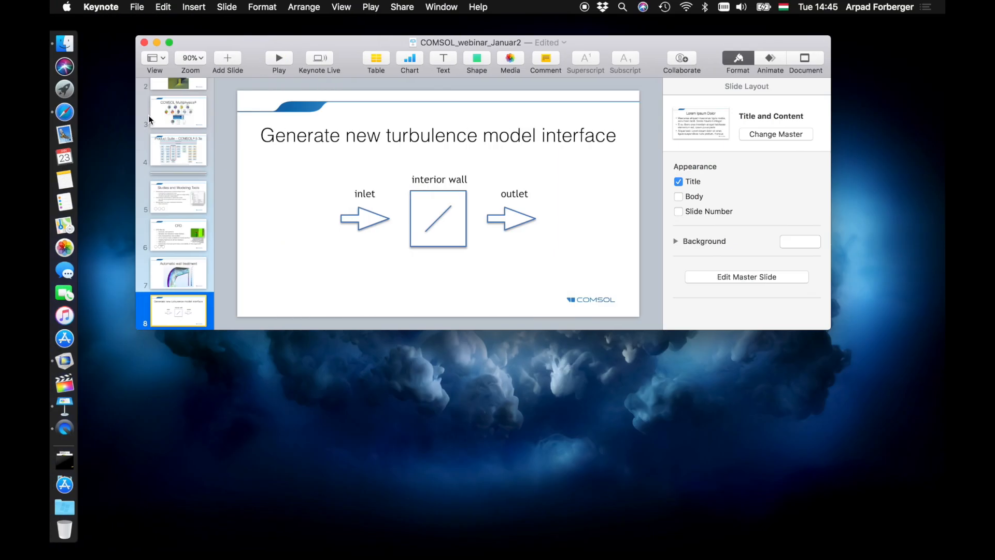
{"action": "scroll", "coordinate": [181, 209], "scroll_direction": "down", "scroll_amount": 3}
{"action": "left_click", "coordinate": [186, 264]}
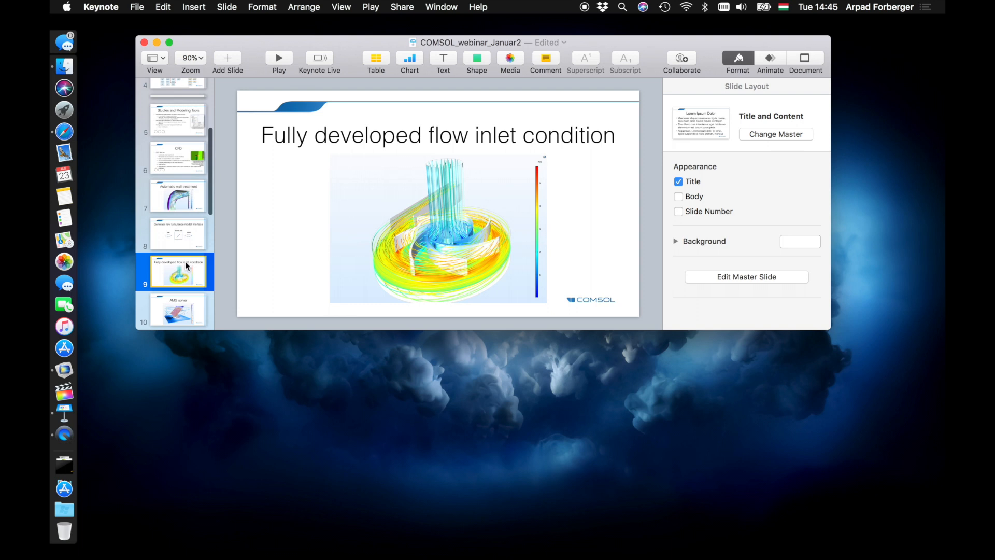
{"action": "left_click", "coordinate": [286, 62]}
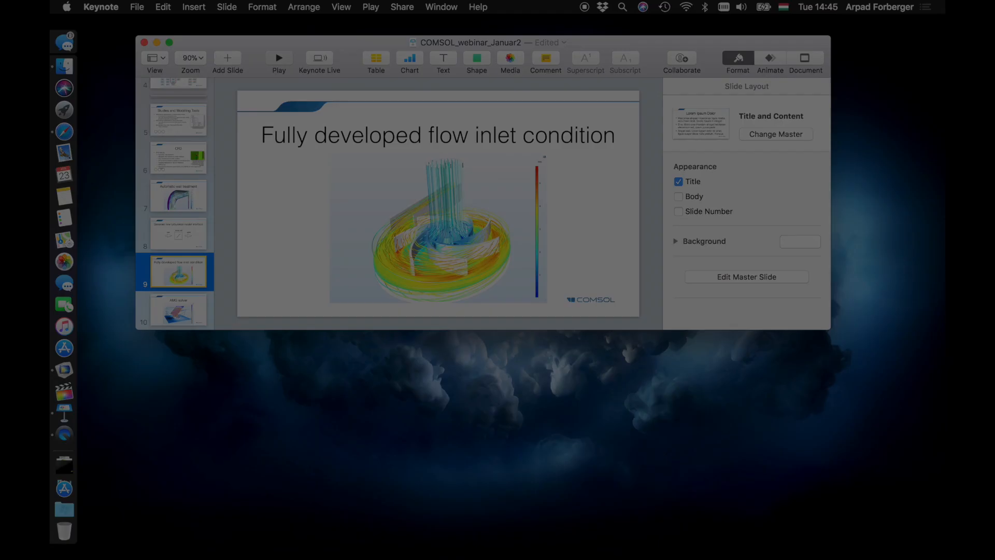